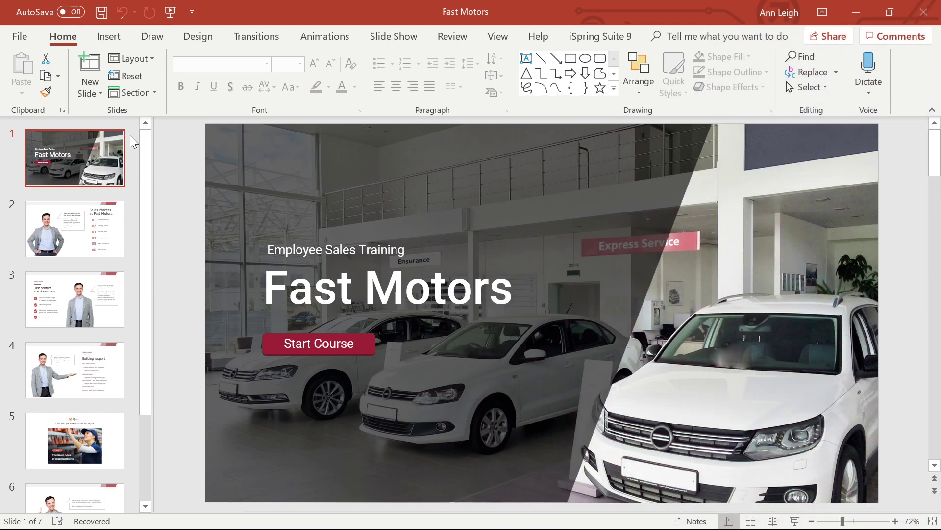
Scroll the Fast Motors slide thumbnails and bring up the iSpring Suite 9 ribbon
mouse_move(146, 142)
left_mouse_down()
mouse_move(140, 232)
mouse_move(156, 137)
left_mouse_up()
left_click(595, 38)
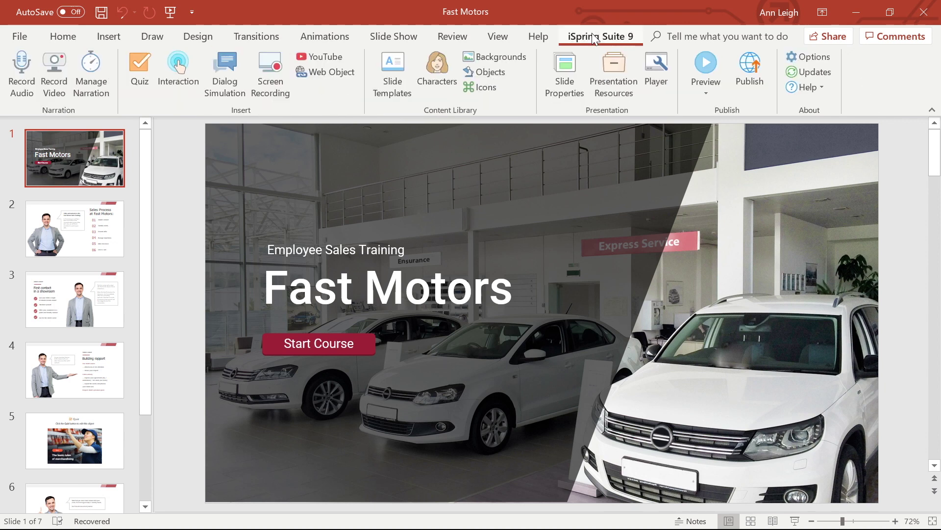
Publish for LMS to Documents\LMS Course with Use iSpring Play app on mobile devices enabled
left_click(750, 73)
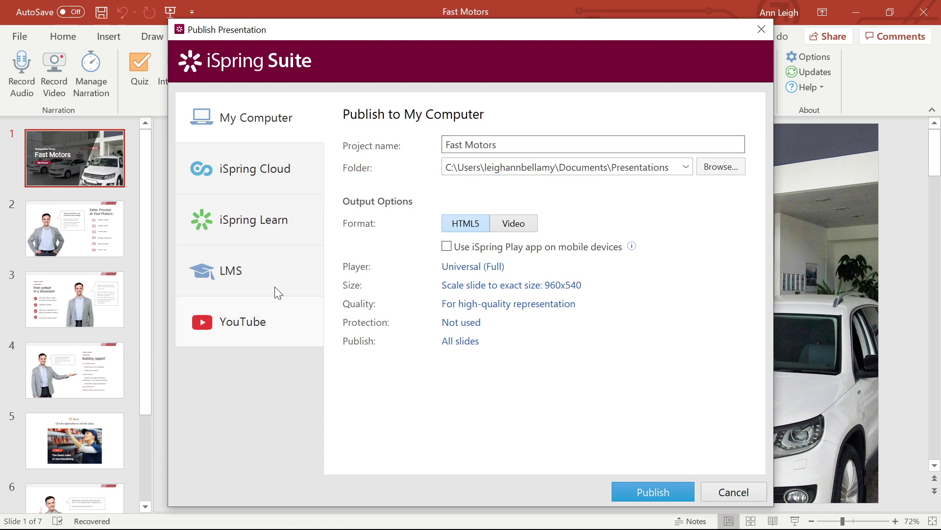
left_click(236, 275)
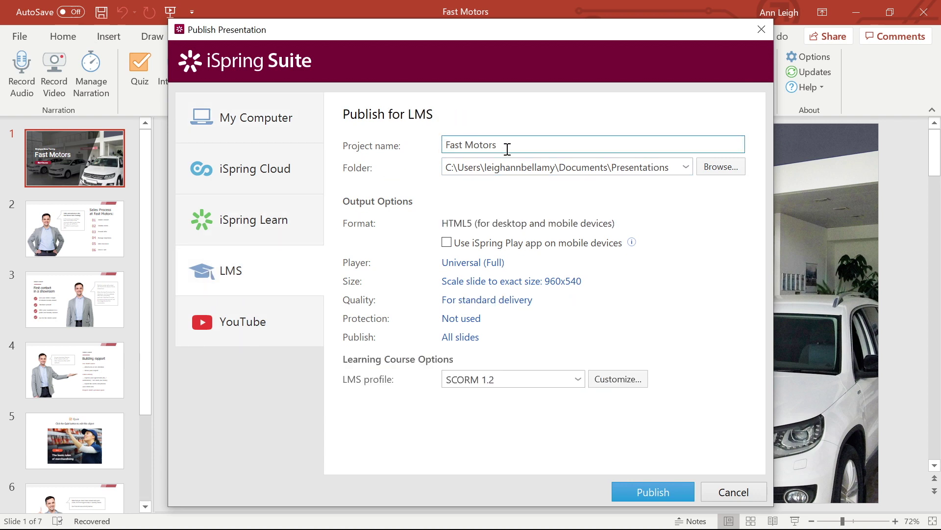
left_click(707, 166)
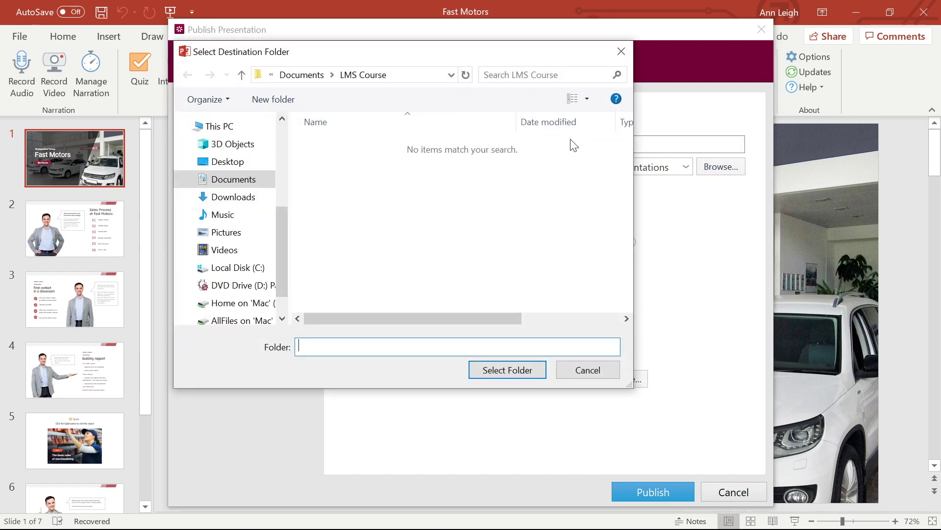
left_click(505, 371)
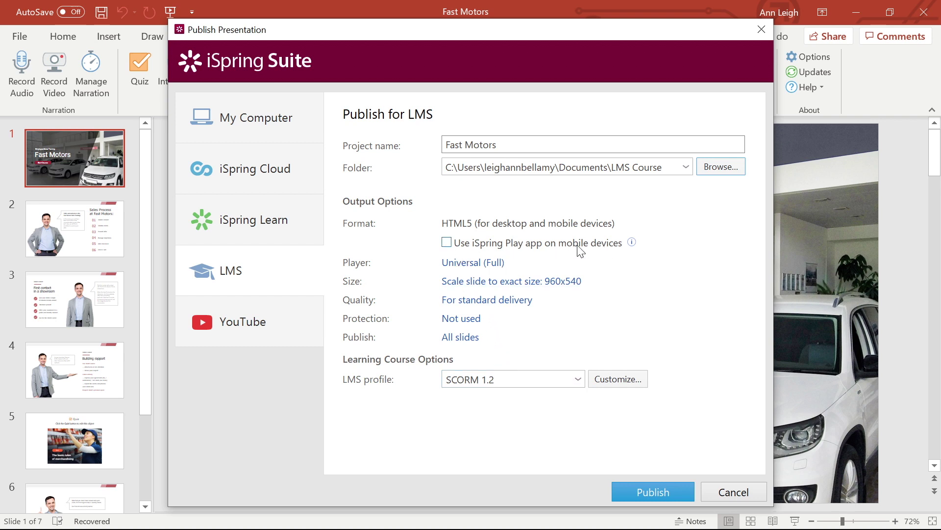
left_click(447, 243)
left_click(461, 263)
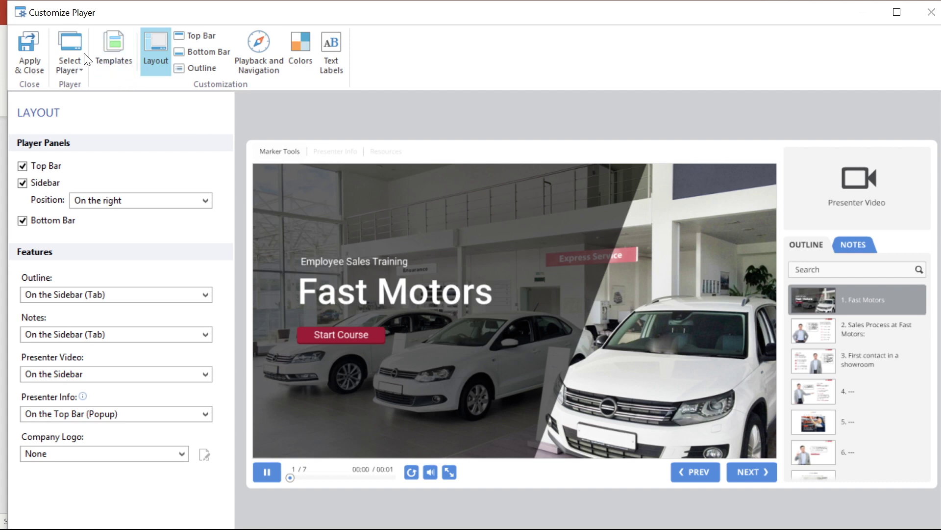
Look over the player types list and keep the Universal (Full) player
left_click(69, 65)
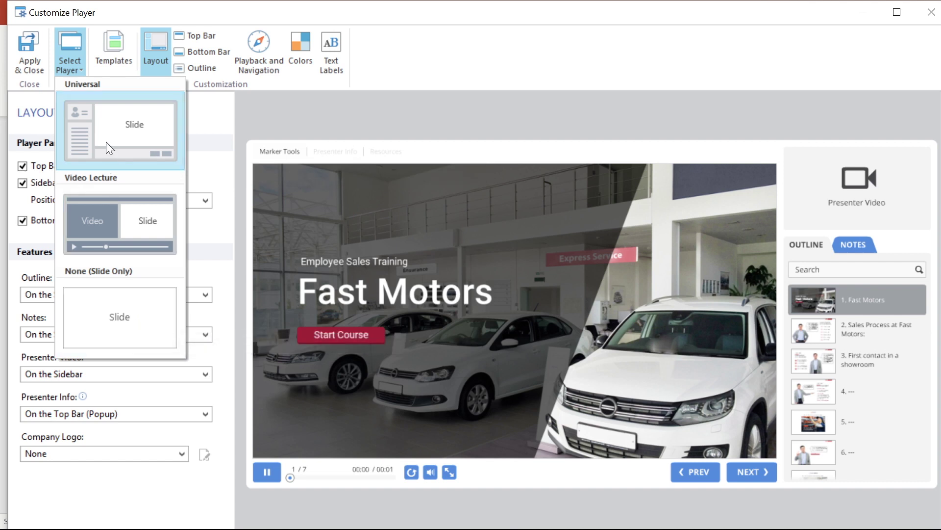
left_click(118, 132)
Apply the player and keep 960x540 exact-size scaling in the slide size options
left_click(30, 47)
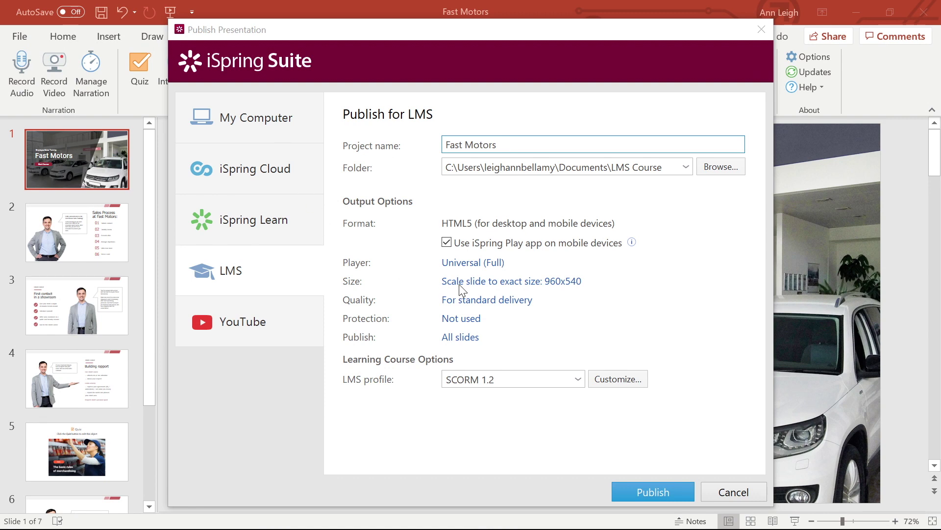
left_click(475, 282)
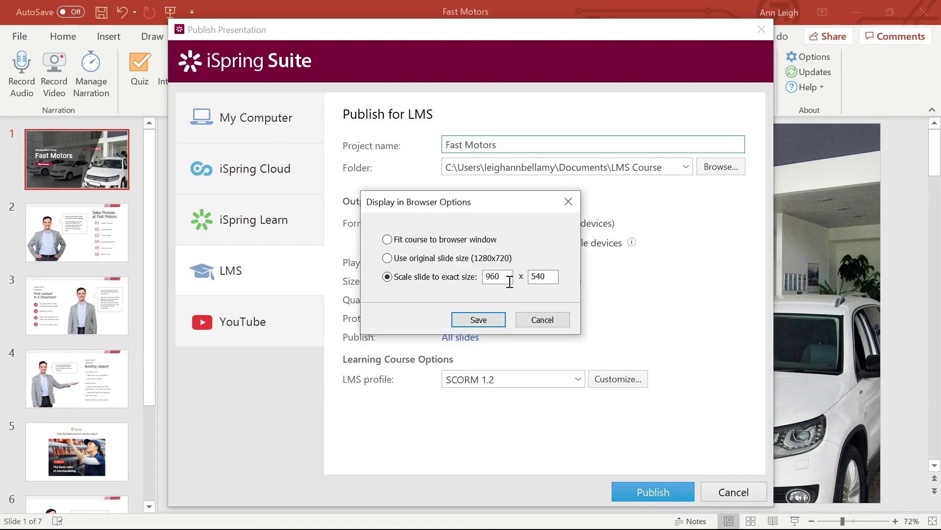
left_click(388, 240)
left_click(387, 258)
left_click(486, 322)
Set image and video quality to 100% with the high-quality preset, leaving protection unused
left_click(471, 299)
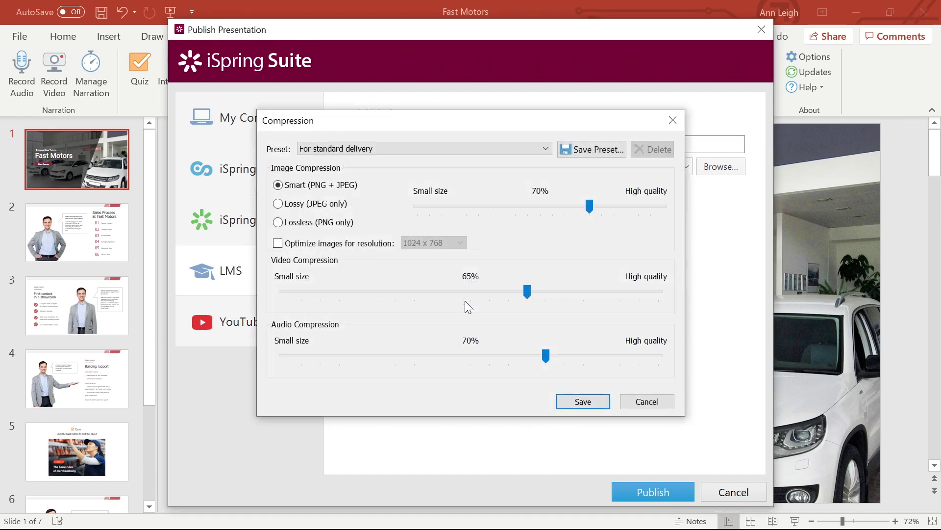
left_click_drag(588, 211, 681, 207)
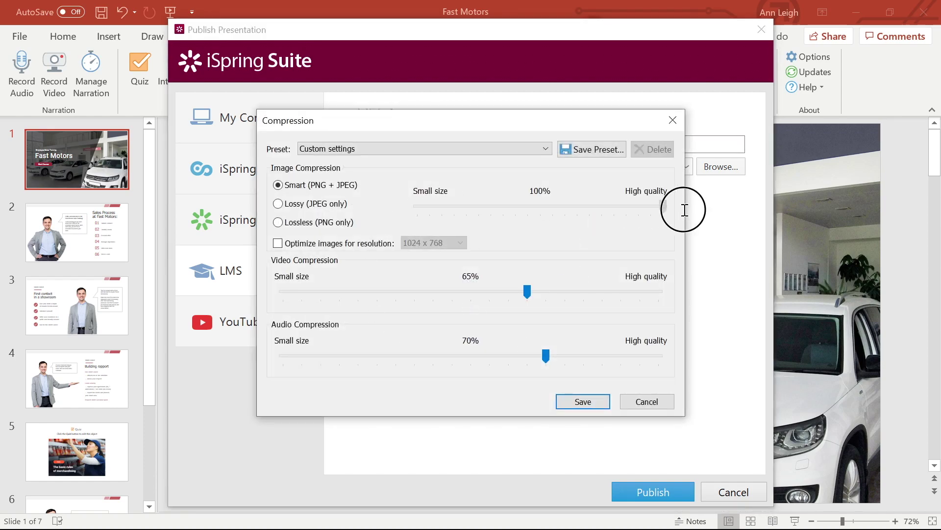
left_click_drag(527, 291, 677, 292)
left_click(470, 148)
left_click(396, 160)
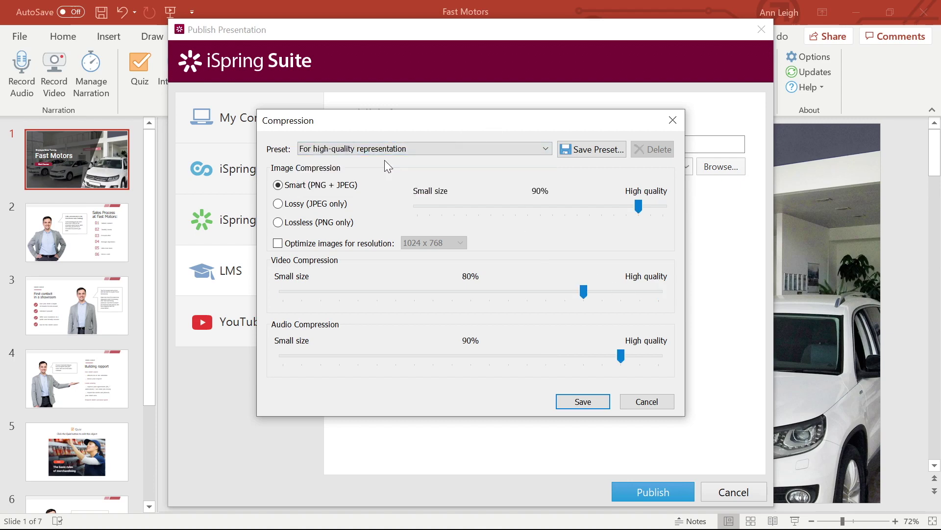
left_click(582, 400)
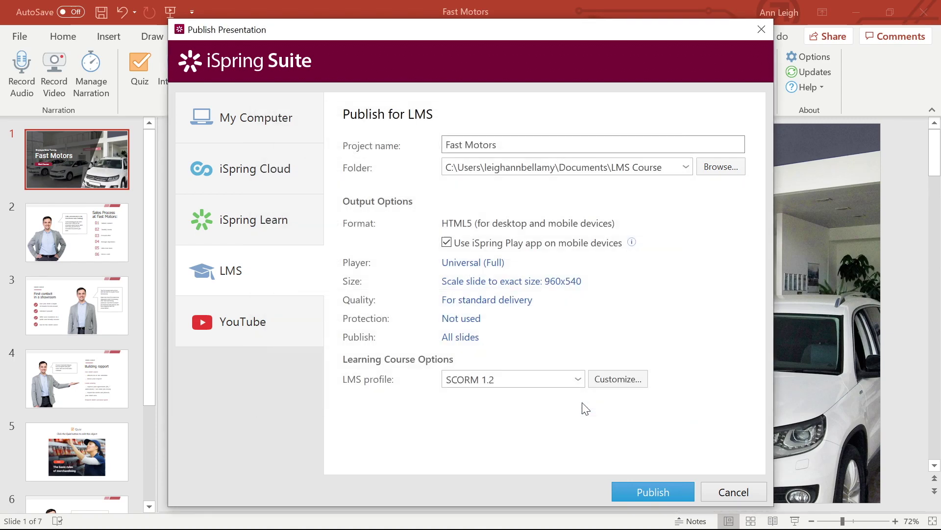
left_click(460, 318)
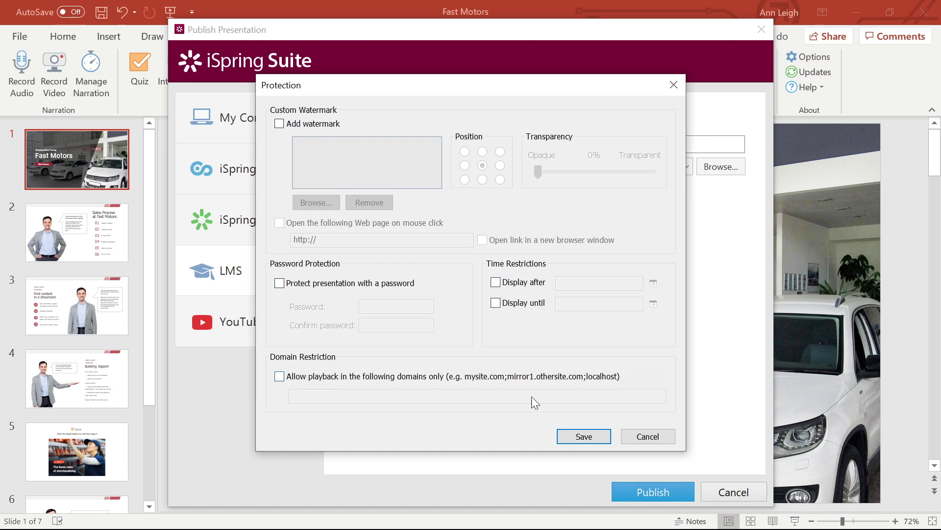
left_click(583, 436)
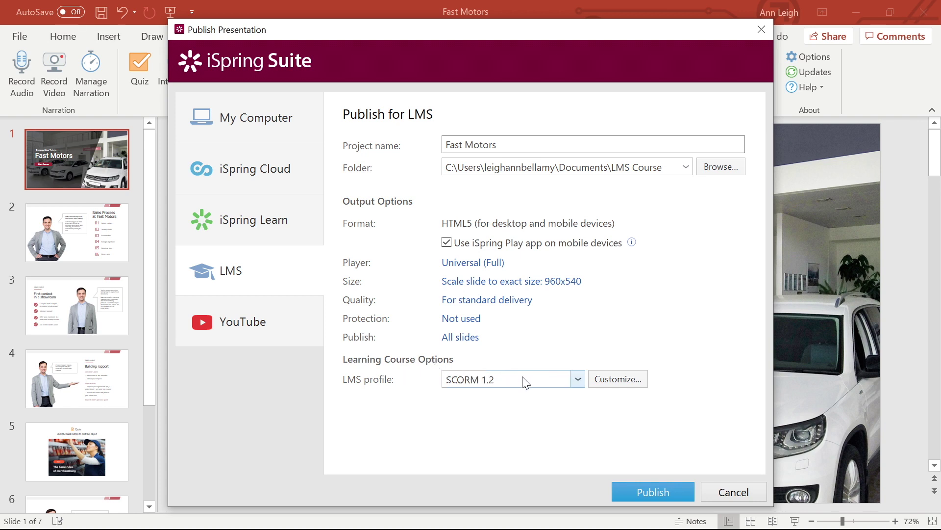
Keep SCORM 1.2, then try the Experience API course type with xAPI endpoint reporting
left_click(574, 379)
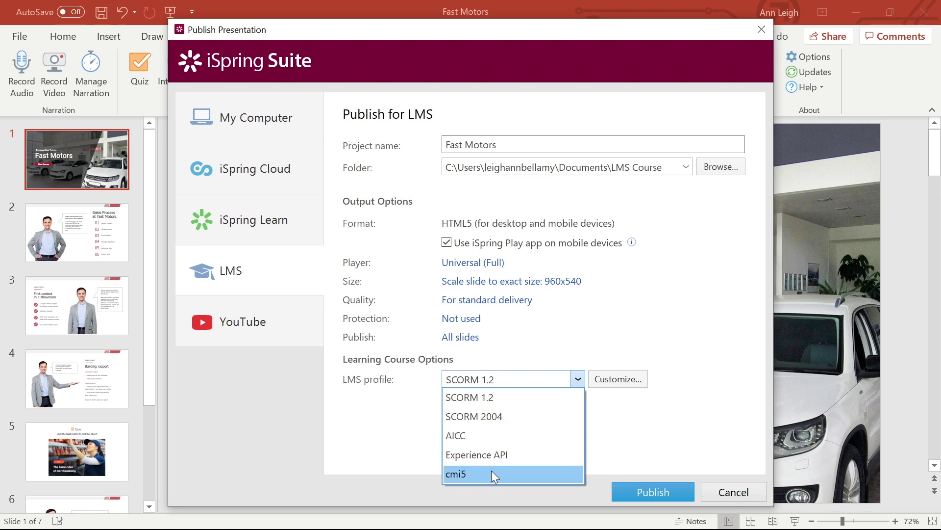
left_click(603, 380)
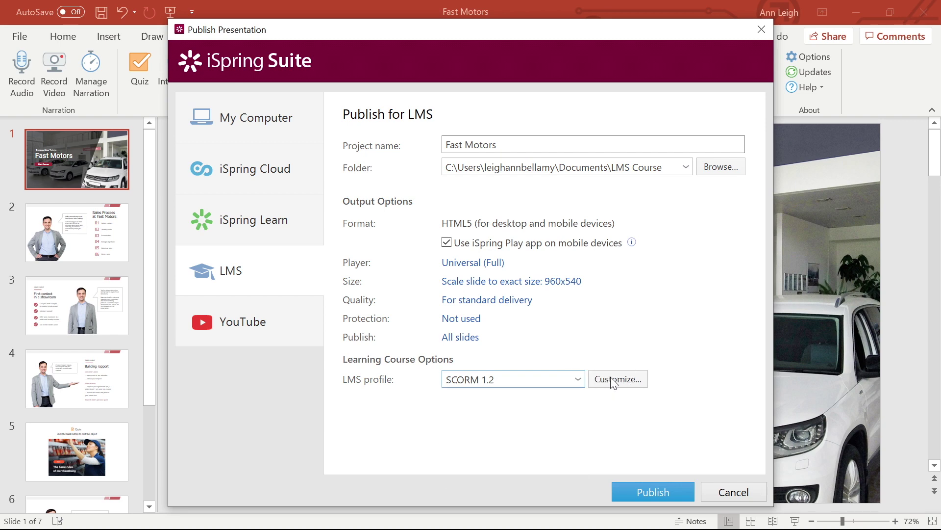
left_click(612, 380)
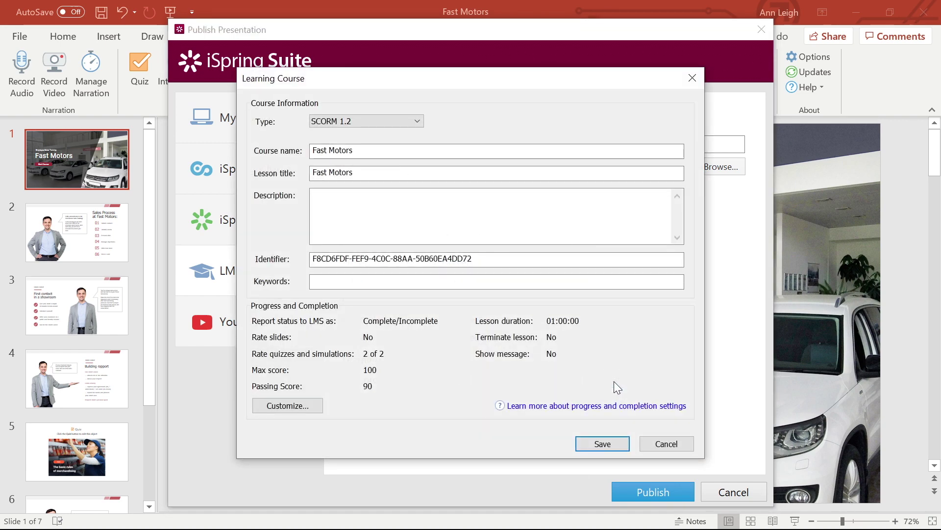
left_click(372, 124)
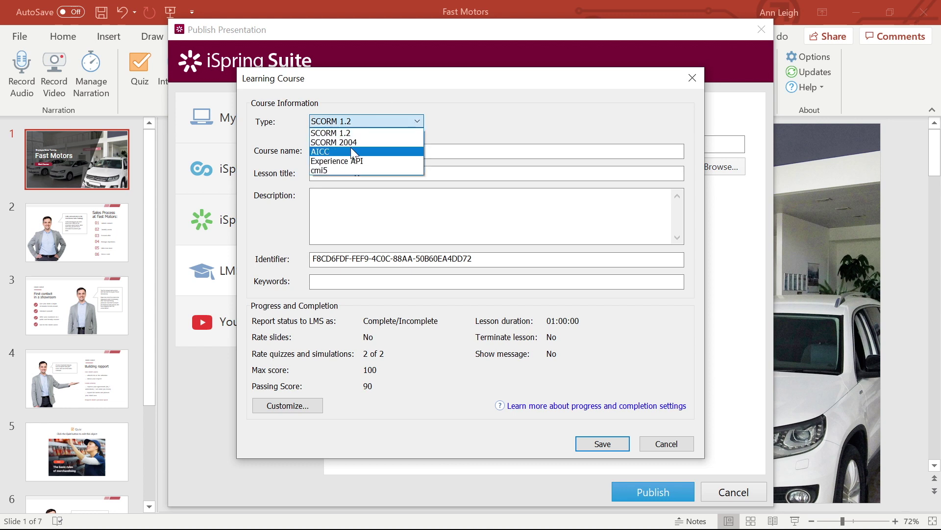
left_click(349, 162)
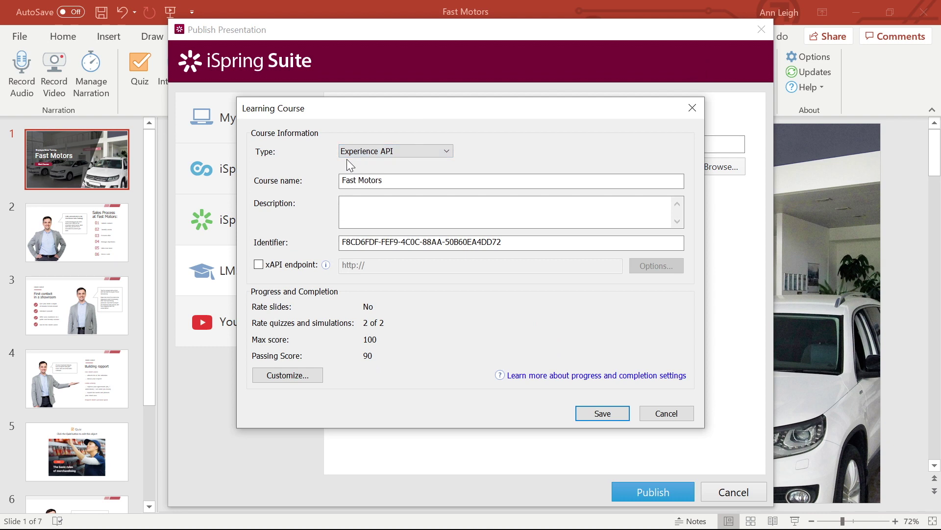
left_click(259, 266)
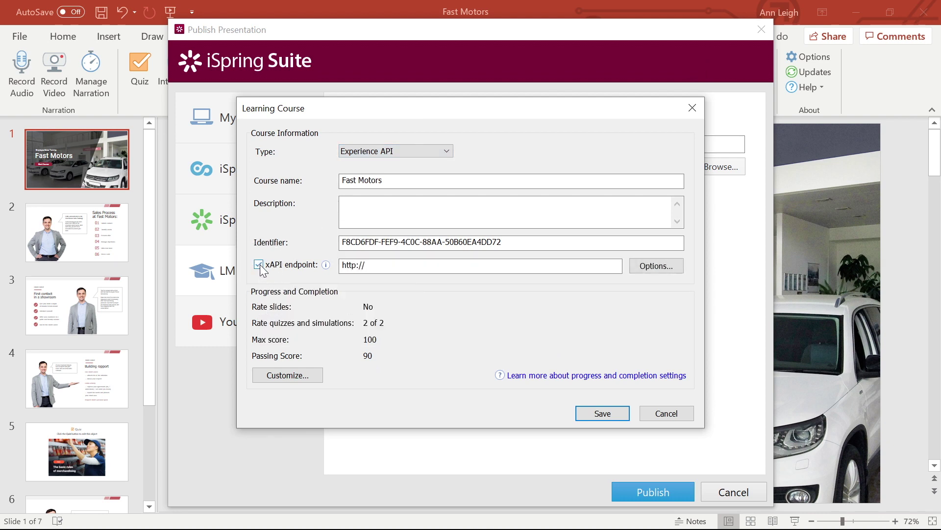
Try cmi5, revert to SCORM 1.2, and paste description 'In house training for Fast Motors including Quizes.'
left_click(394, 152)
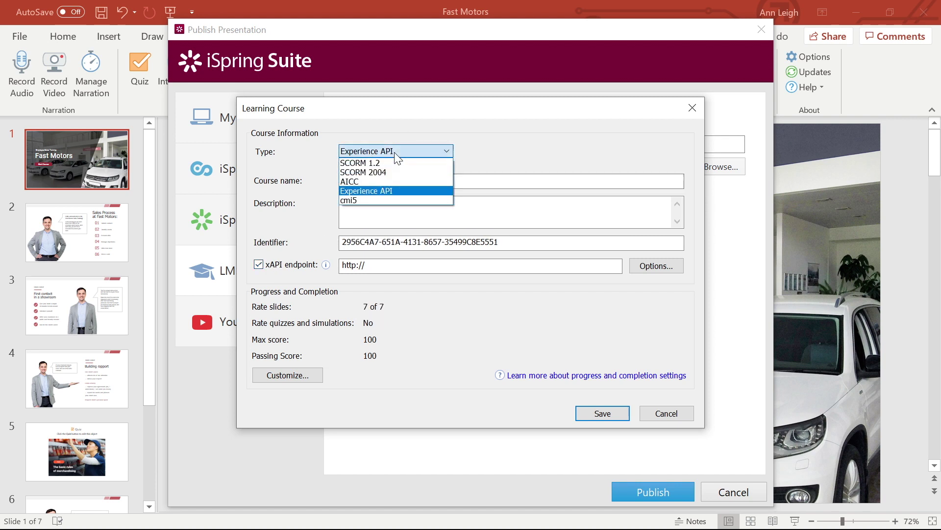
left_click(348, 200)
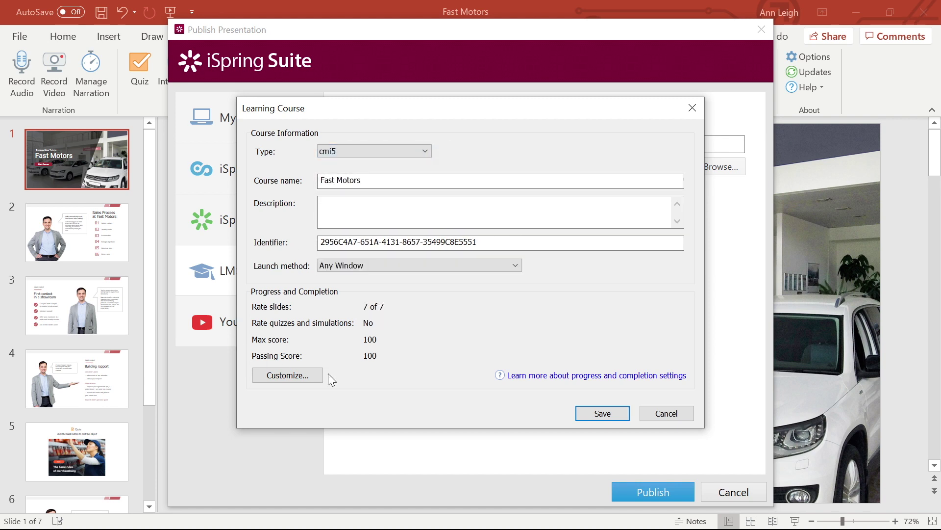
left_click(366, 152)
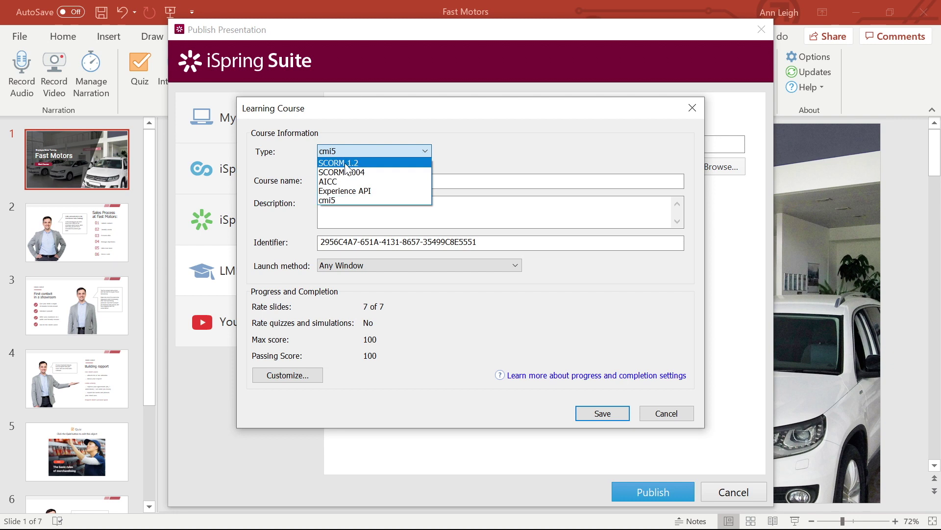
left_click(353, 163)
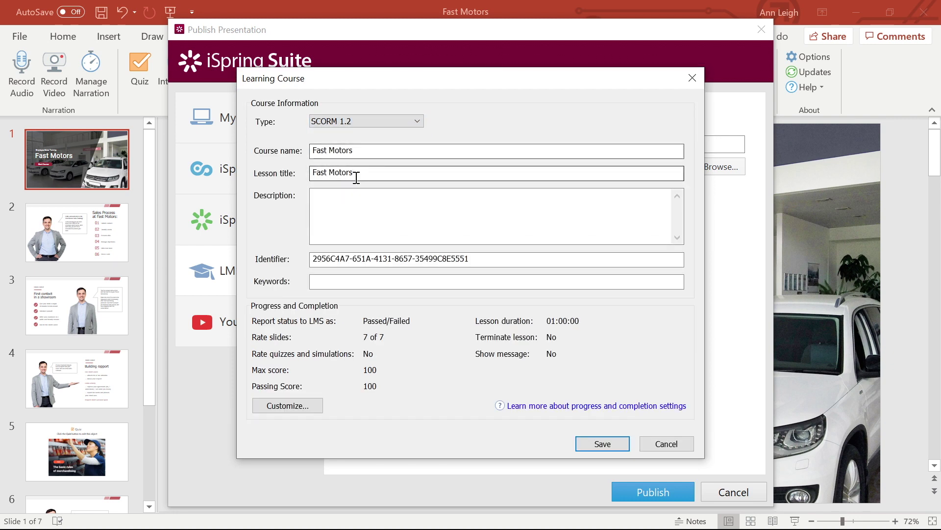
right_click(333, 214)
left_click(364, 268)
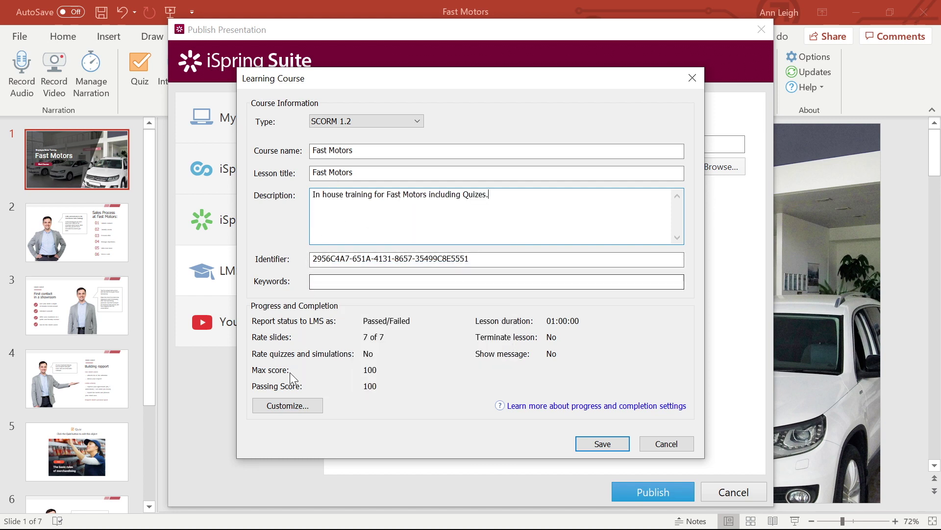
Report Passed/Failed, require all 7 slides viewed, and grade quizzes and simulations, passing score 93
left_click(286, 406)
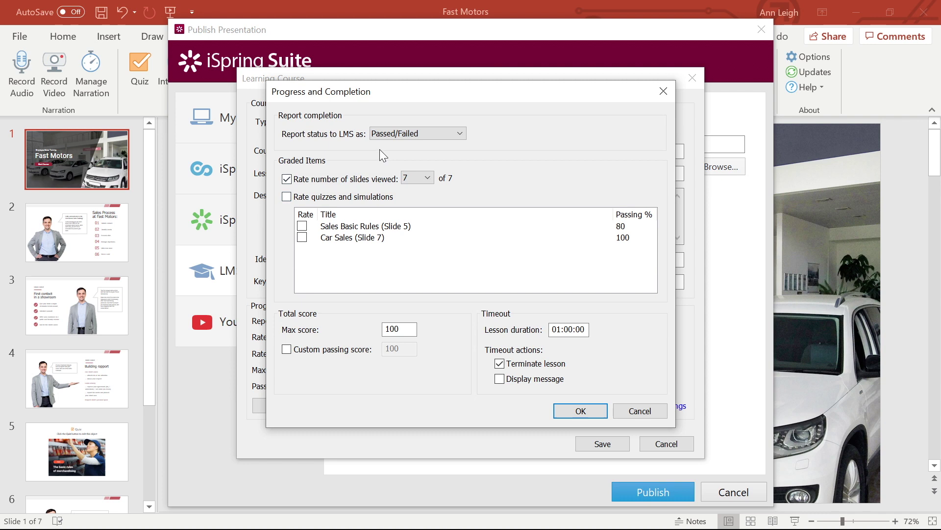
left_click(385, 135)
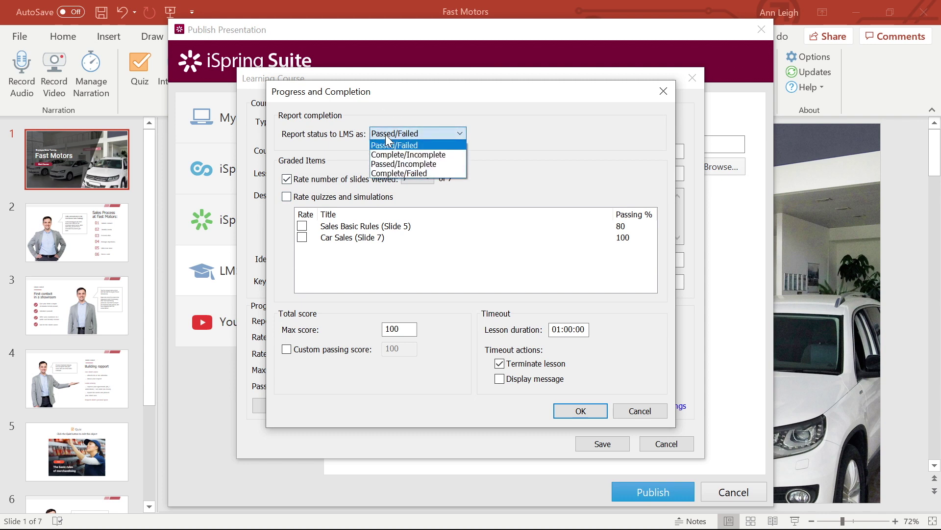
left_click(387, 145)
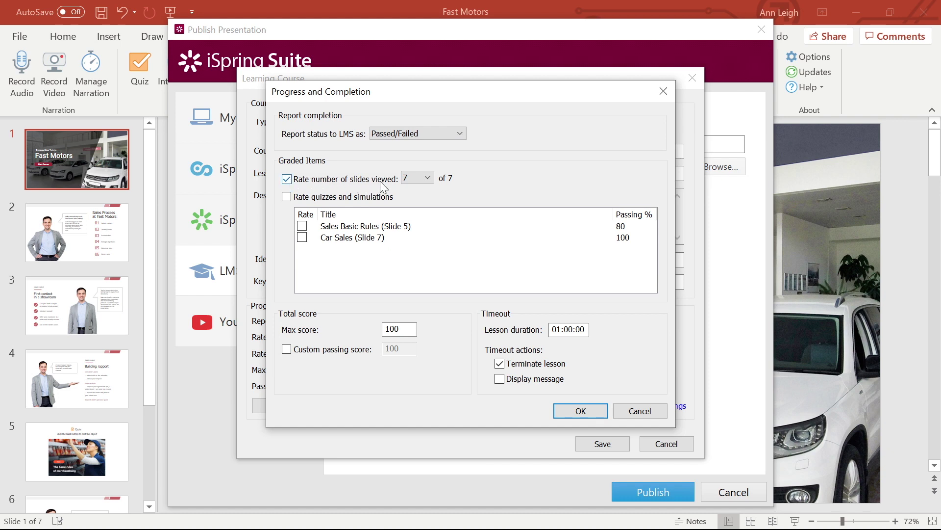
left_click(425, 178)
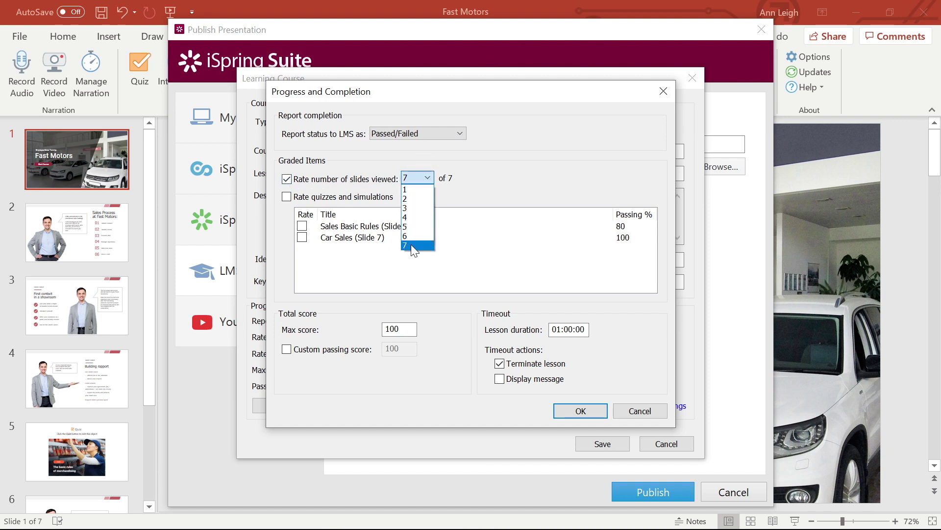
left_click(411, 245)
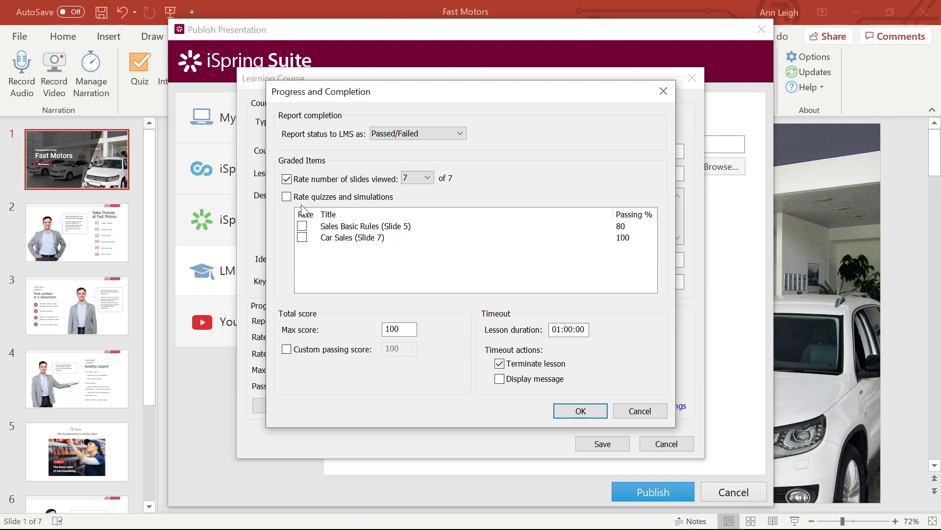
left_click(286, 197)
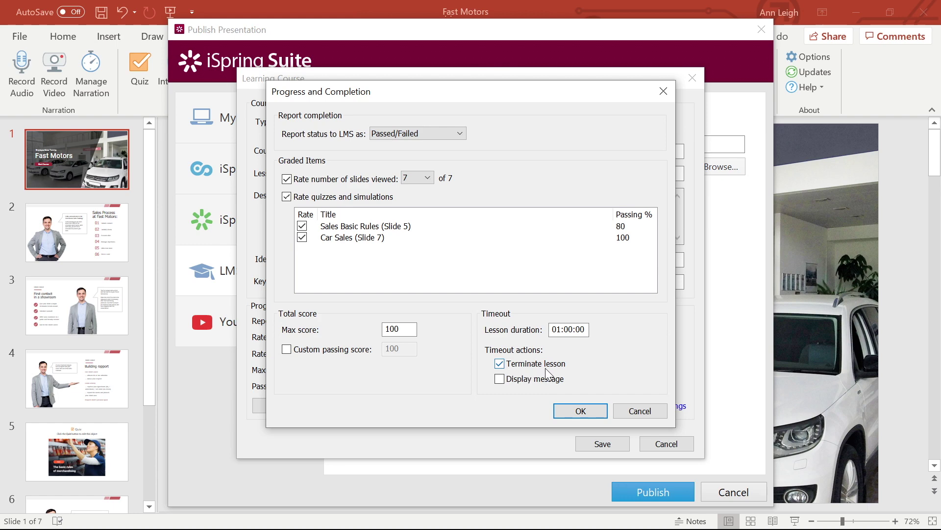
left_click(580, 412)
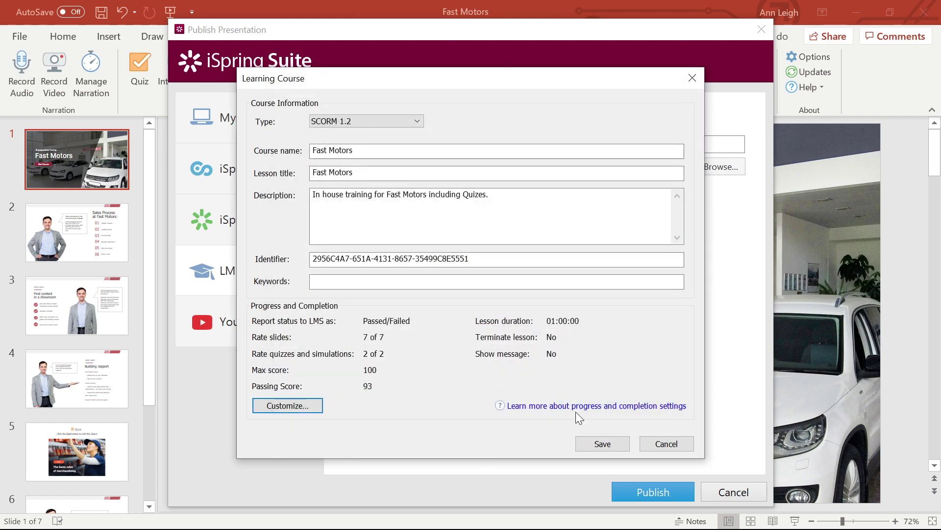
Save the course settings, publish the Fast Motors zip package, and check its output folder
left_click(599, 443)
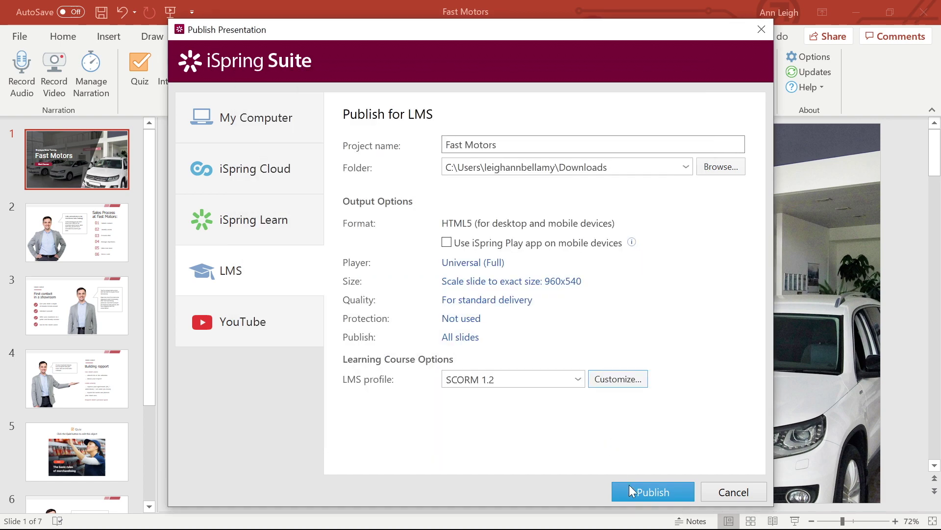
left_click(649, 491)
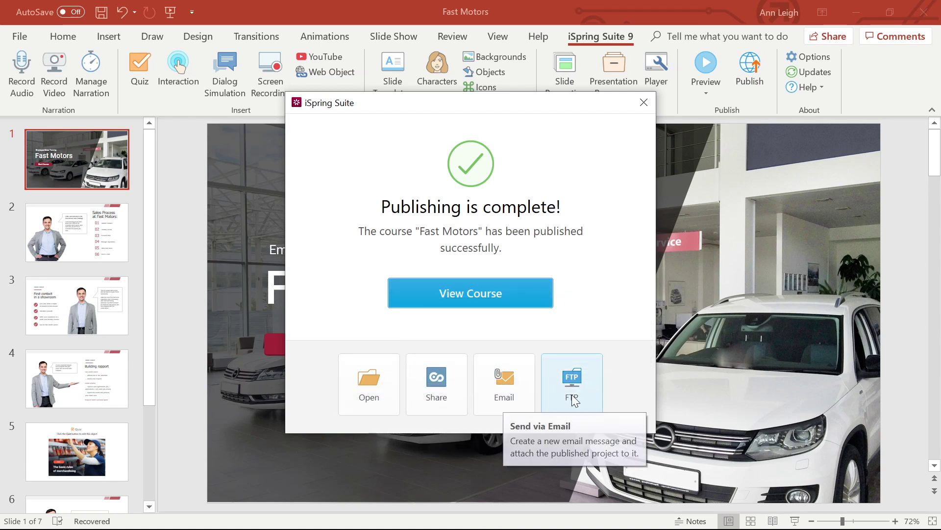
left_click(346, 384)
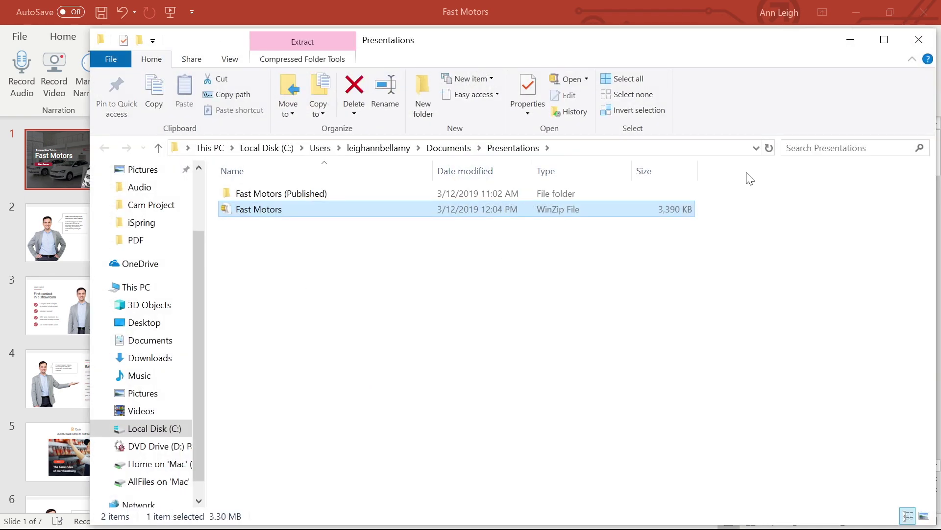
left_click(919, 40)
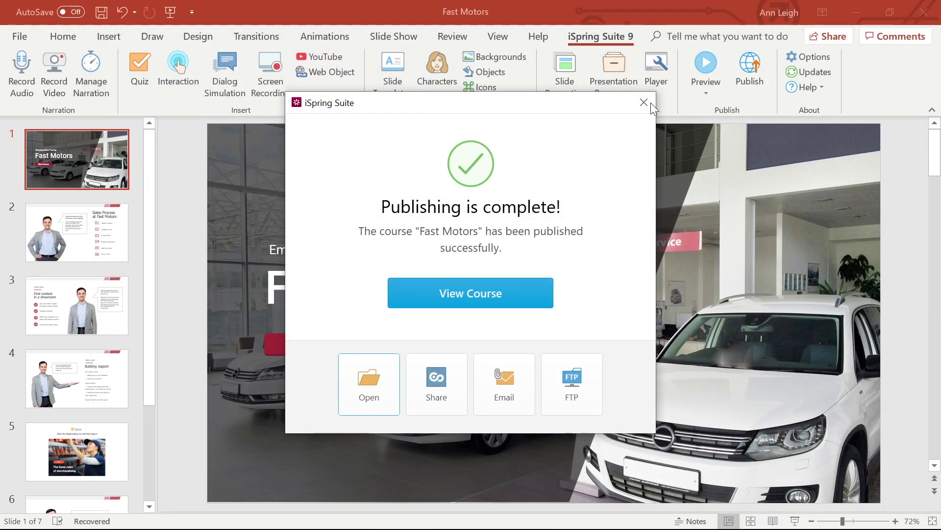